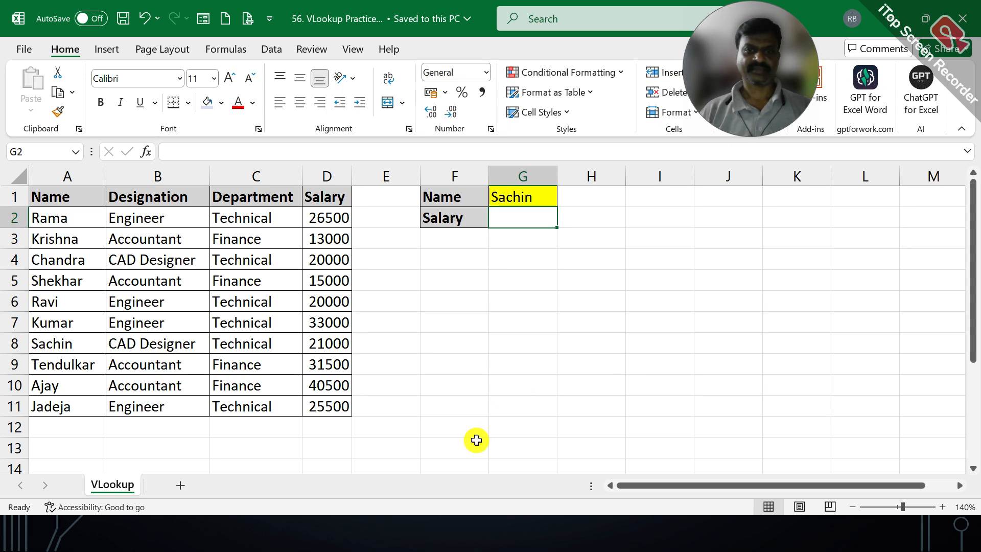
{"action": "left_click", "coordinate": [372, 316]}
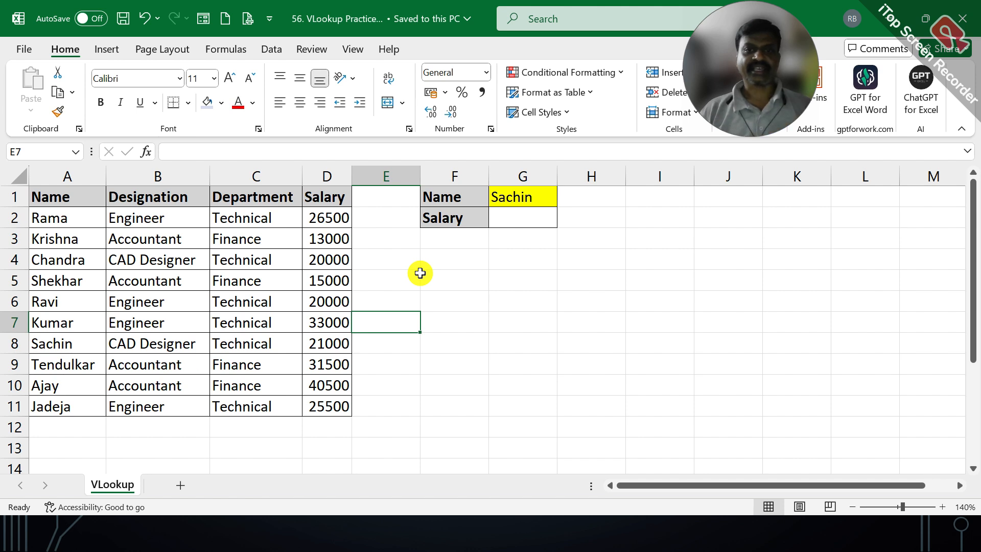
{"action": "left_click", "coordinate": [506, 193]}
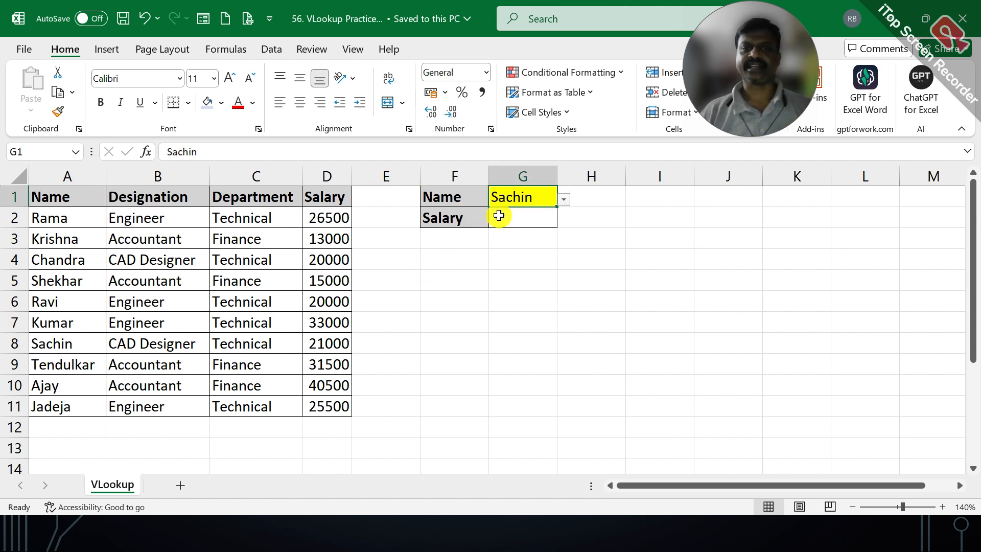
{"action": "left_click", "coordinate": [499, 216]}
{"action": "left_click", "coordinate": [509, 195]}
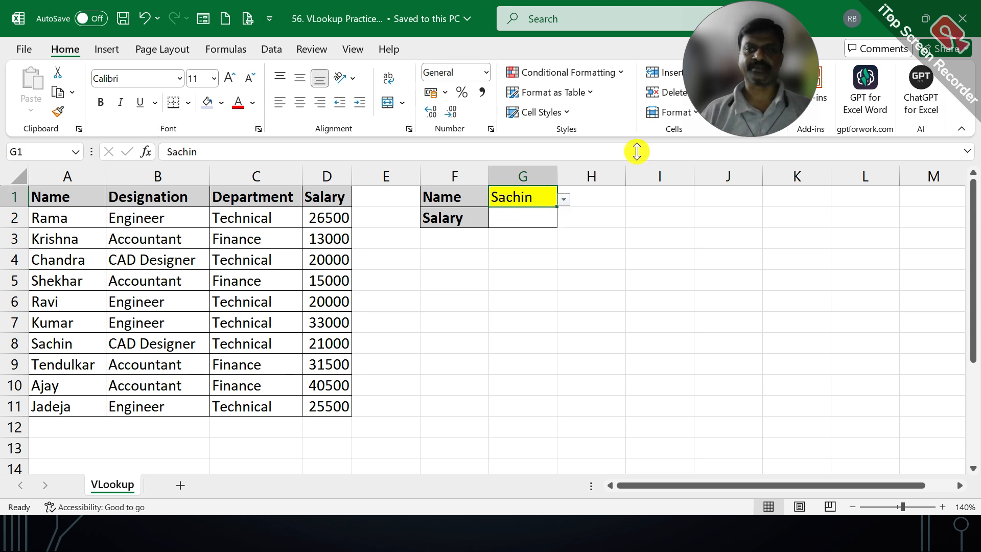
- Enter the formula =VLOOKUP(G1,A2:D11,4,0) in cell G2 and check its result against the matching employee's row 8
{"action": "left_click", "coordinate": [518, 215]}
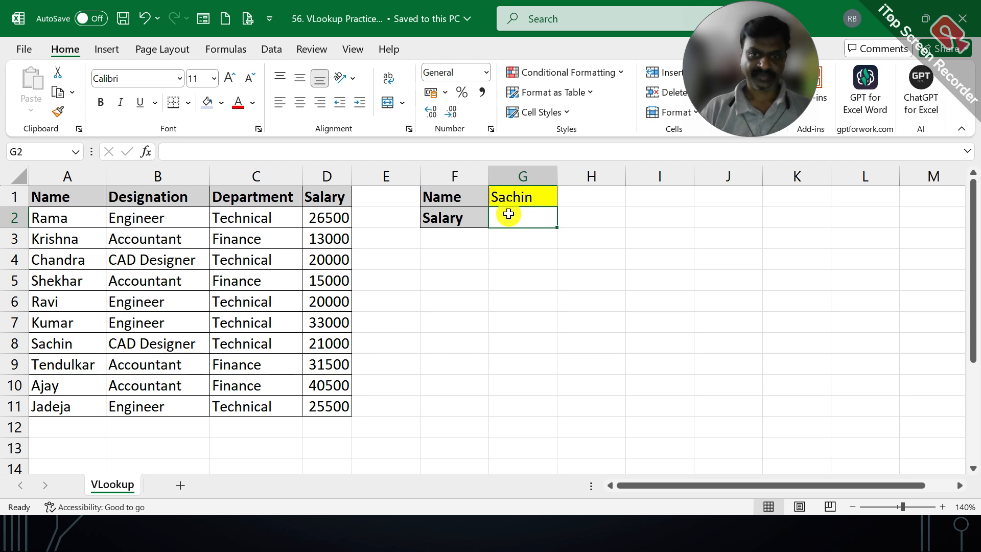
{"action": "type", "text": "="}
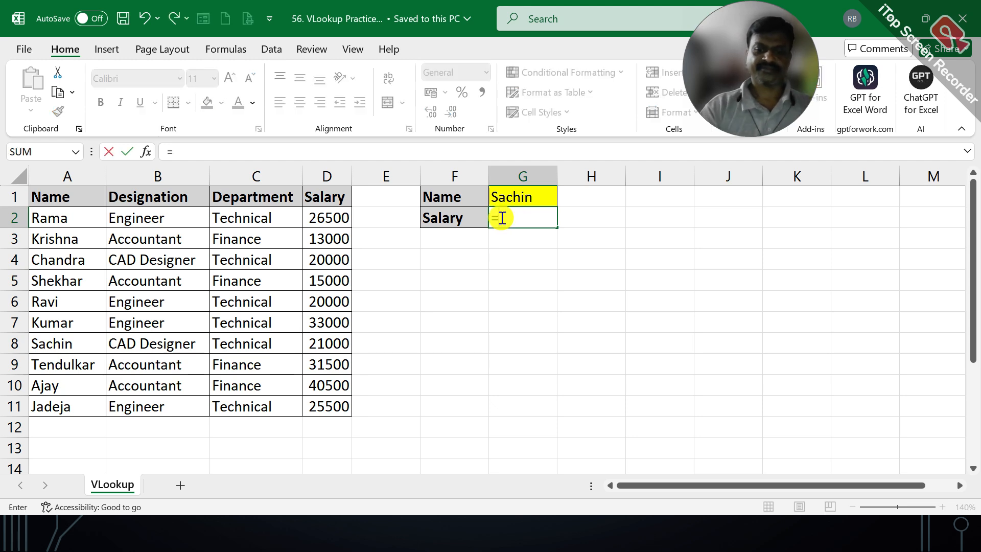
{"action": "type", "text": "vlookup"}
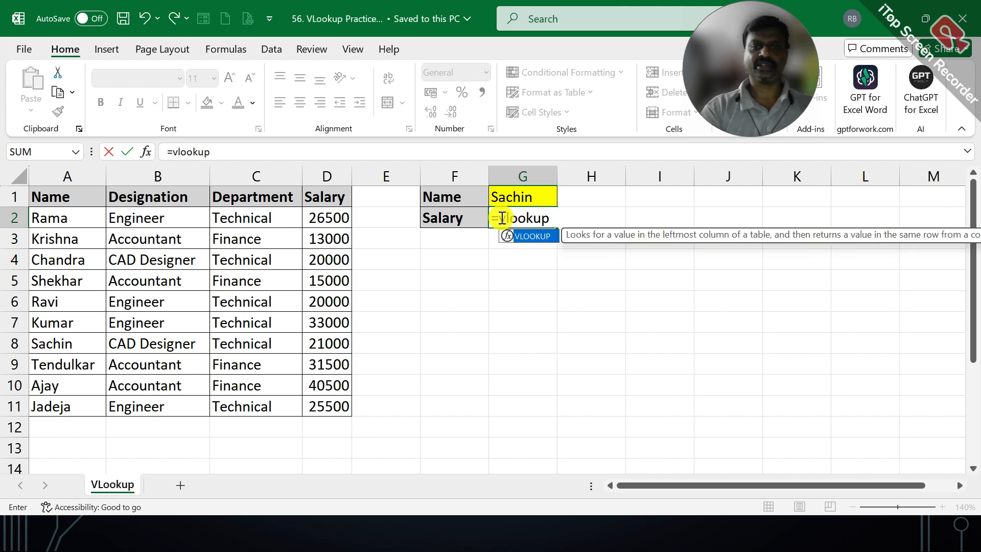
{"action": "key", "text": "Tab"}
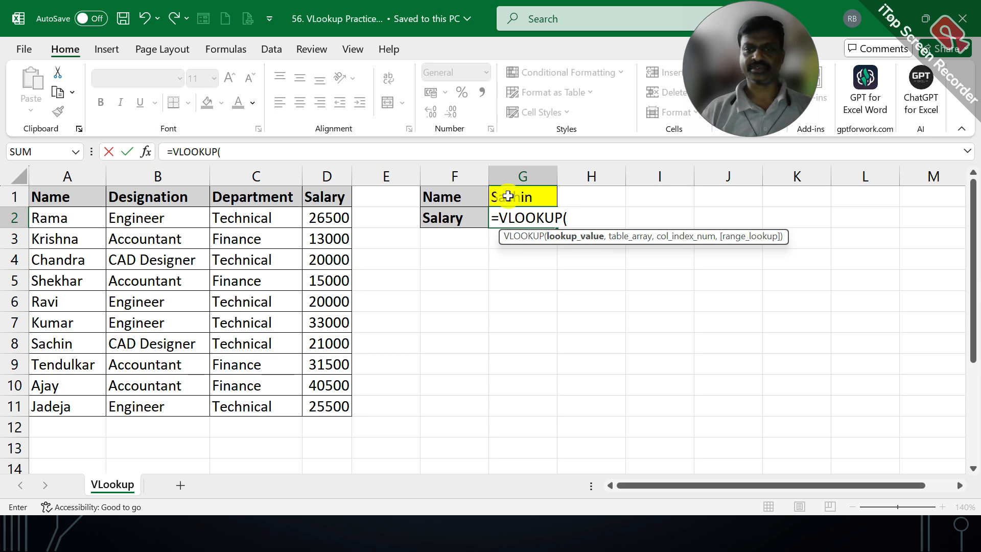
{"action": "left_click", "coordinate": [508, 196]}
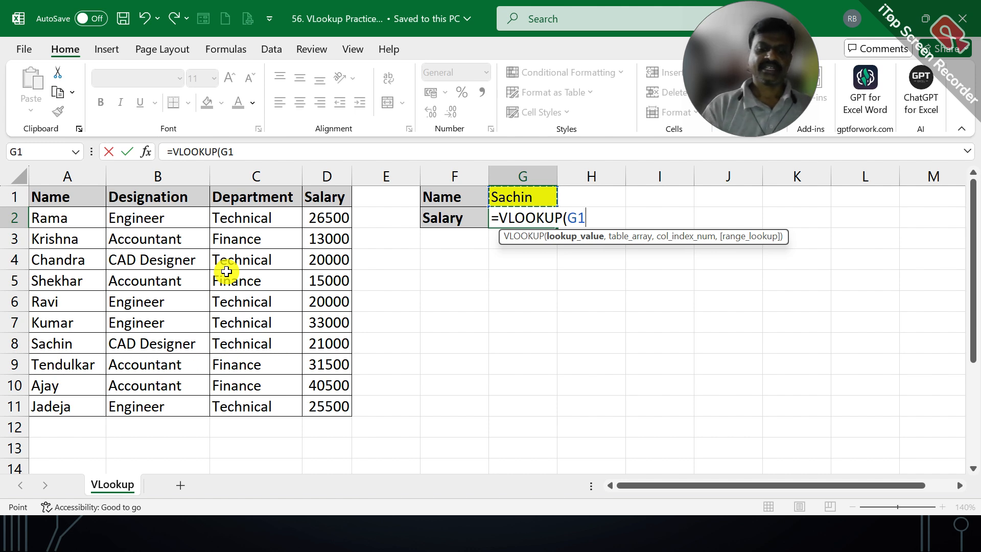
{"action": "type", "text": ","}
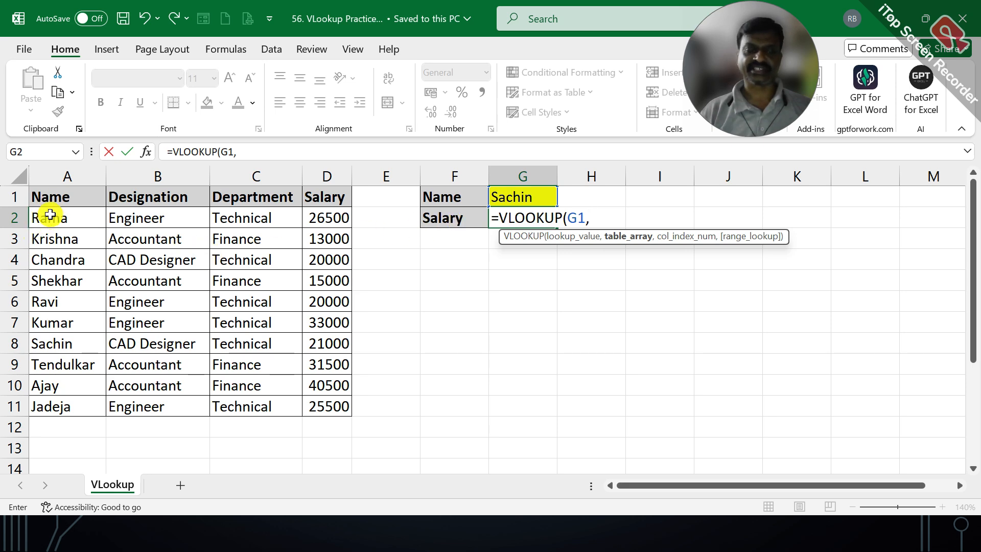
{"action": "left_click_drag", "start_coordinate": [49, 214], "coordinate": [320, 403]}
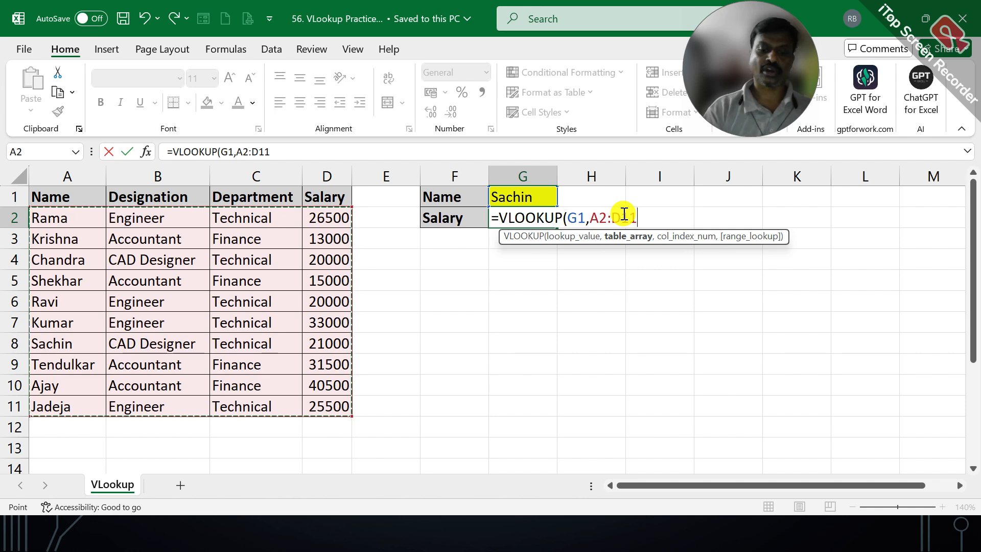
{"action": "type", "text": ",4"}
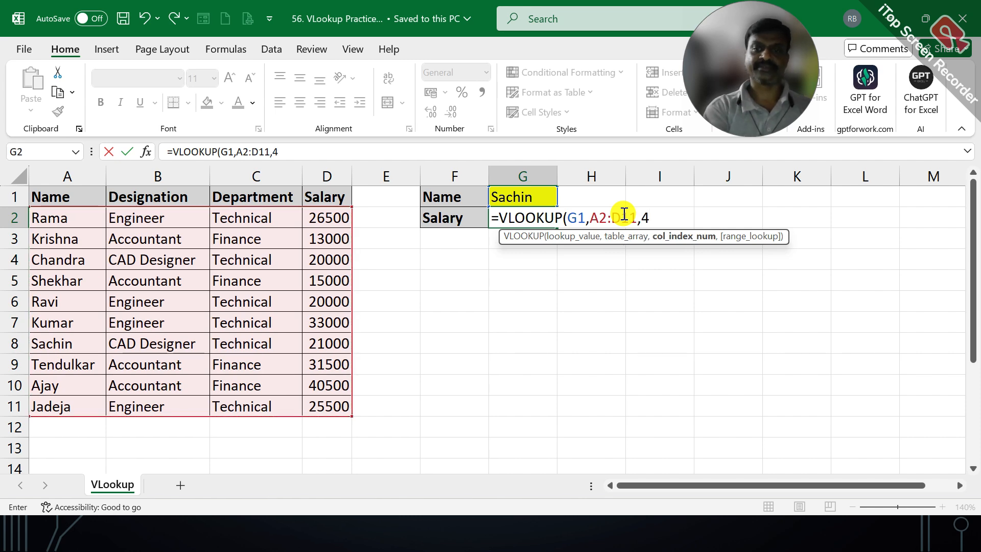
{"action": "type", "text": ",0"}
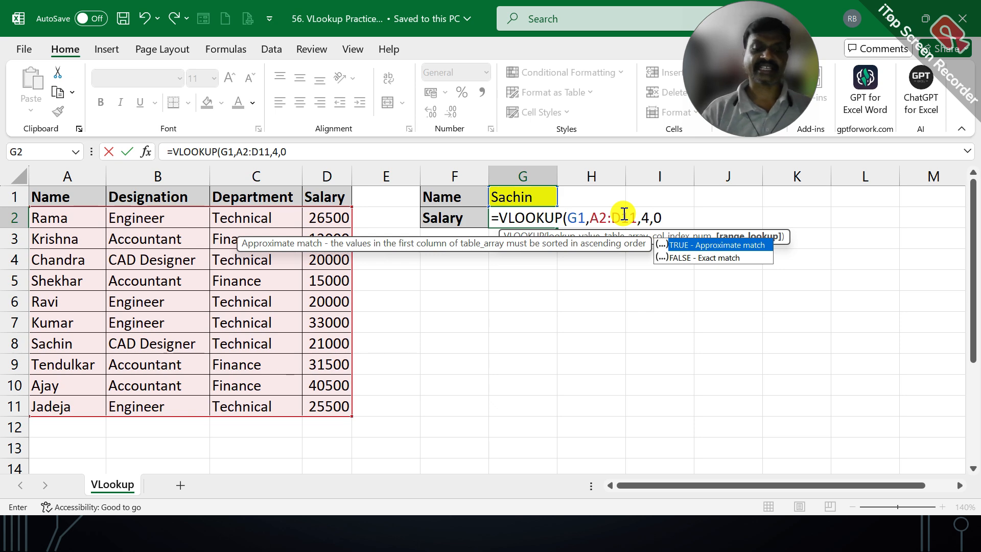
{"action": "type", "text": ")"}
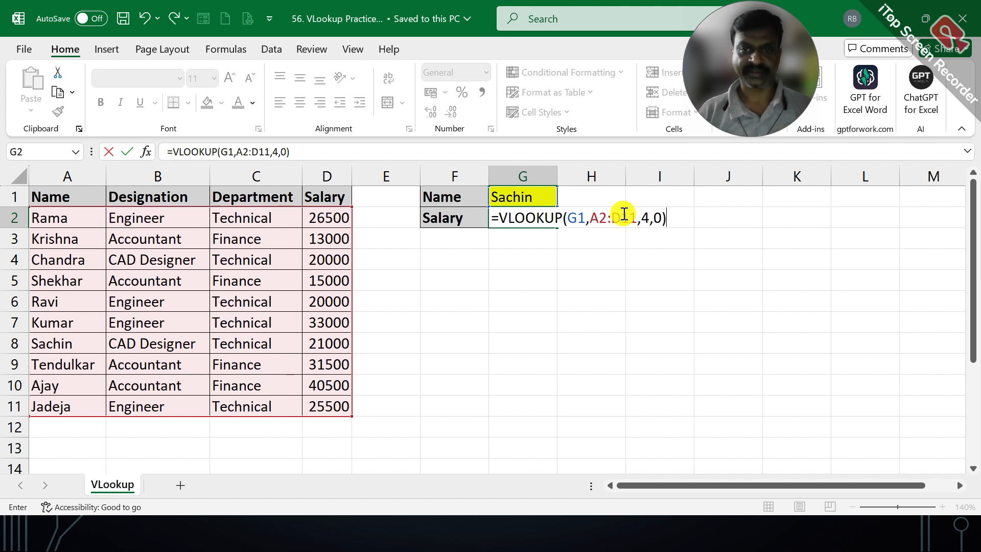
{"action": "key", "text": "Return"}
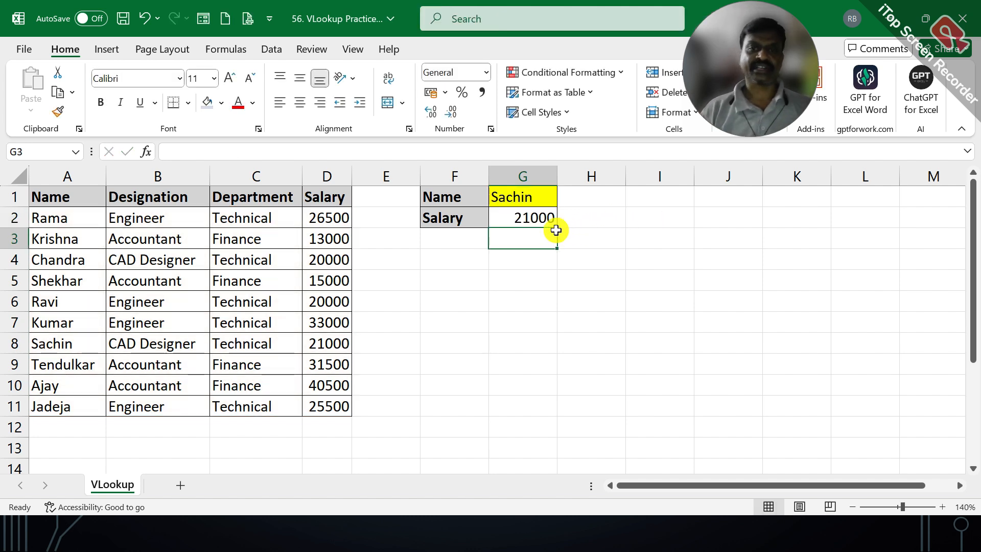
{"action": "left_click", "coordinate": [532, 213]}
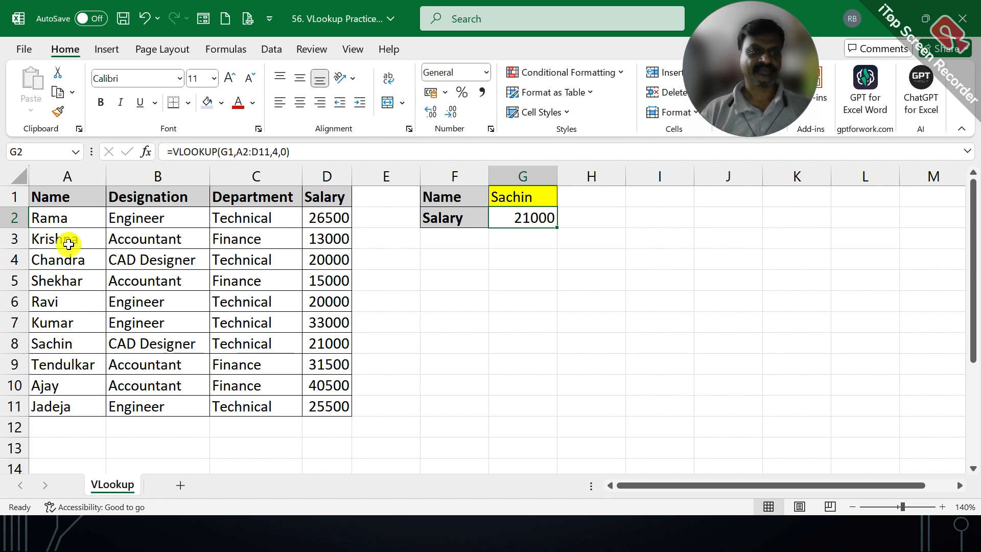
{"action": "left_click", "coordinate": [62, 344]}
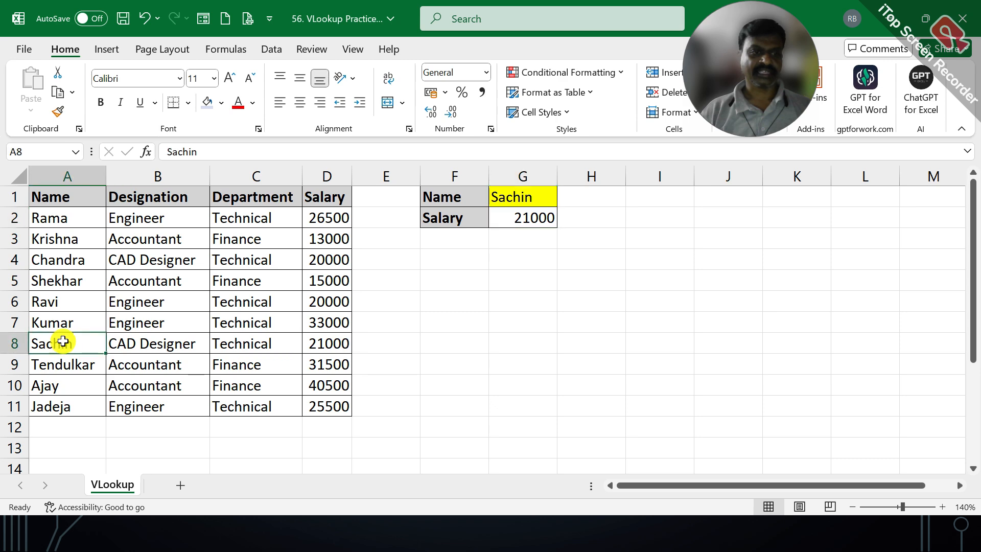
{"action": "left_click", "coordinate": [316, 344]}
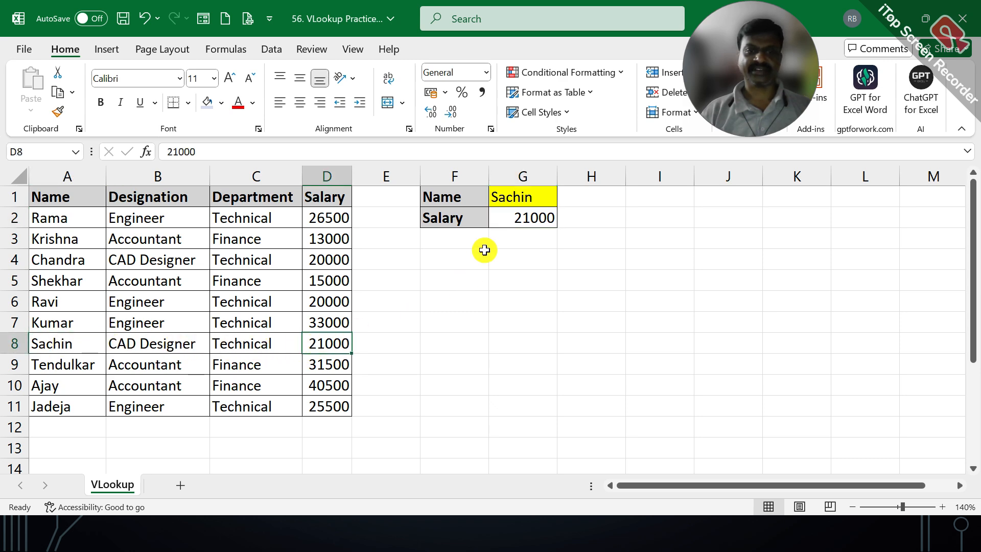
- Replace the lookup name in G1 with the name from A5 in lowercase and compare the returned salary with D5
{"action": "left_click", "coordinate": [498, 192]}
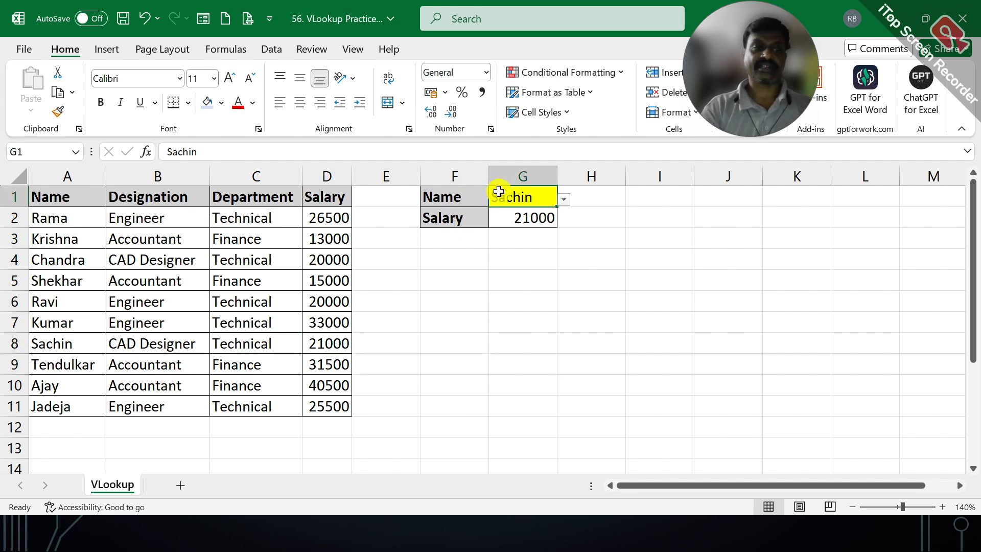
{"action": "type", "text": "shekhar"}
{"action": "key", "text": "Return"}
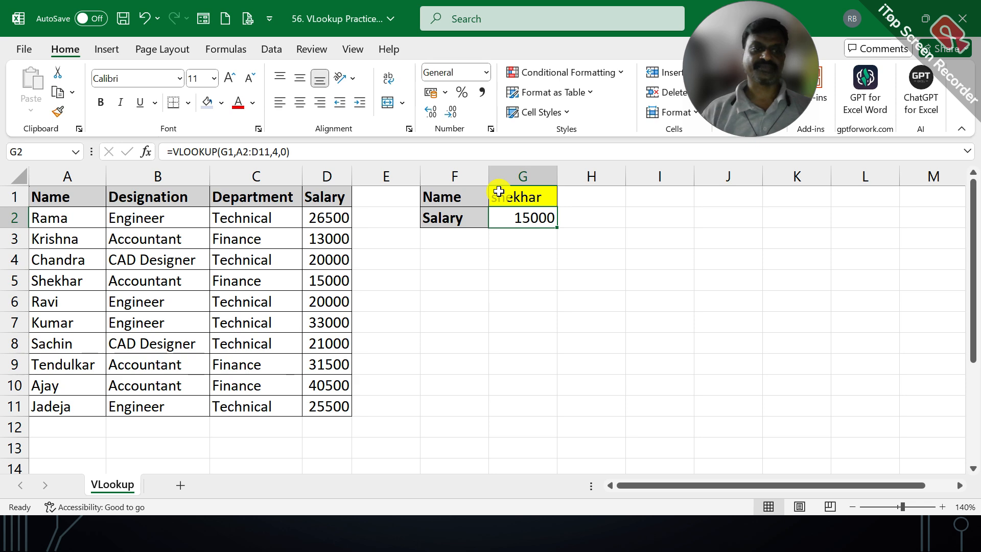
{"action": "left_click", "coordinate": [331, 280]}
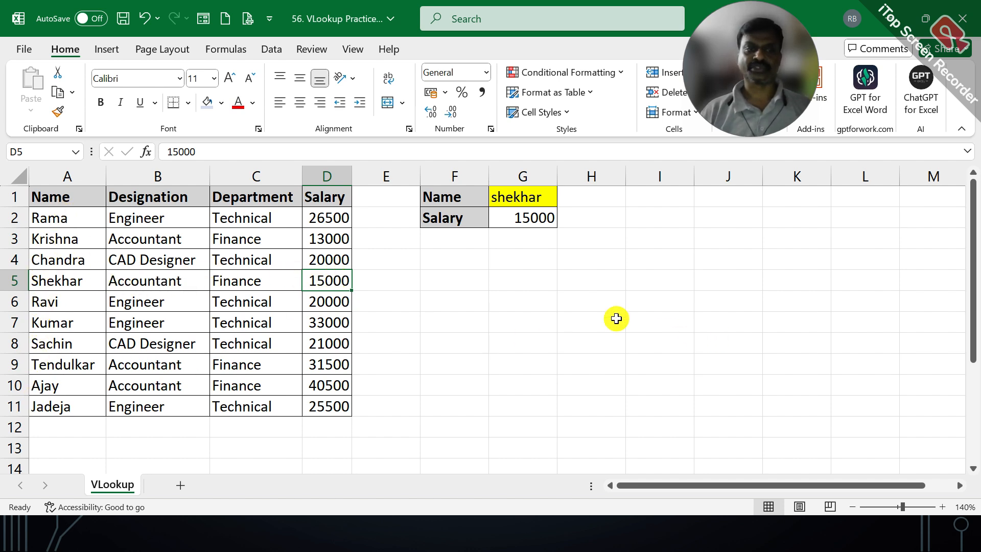
- Replace the lookup name in G1 with the name from A2, written in lowercase
{"action": "left_click", "coordinate": [532, 196]}
{"action": "type", "text": "rama"}
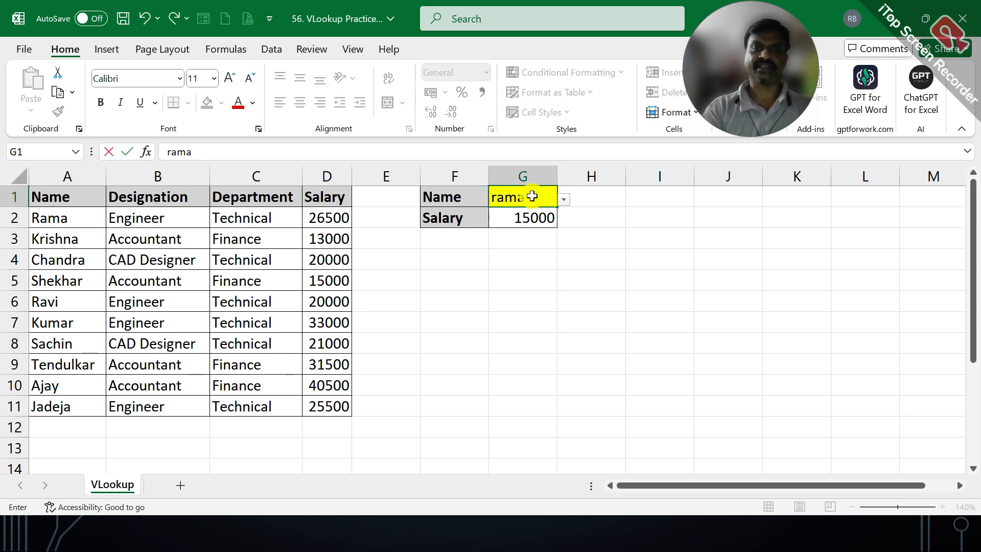
{"action": "key", "text": "Return"}
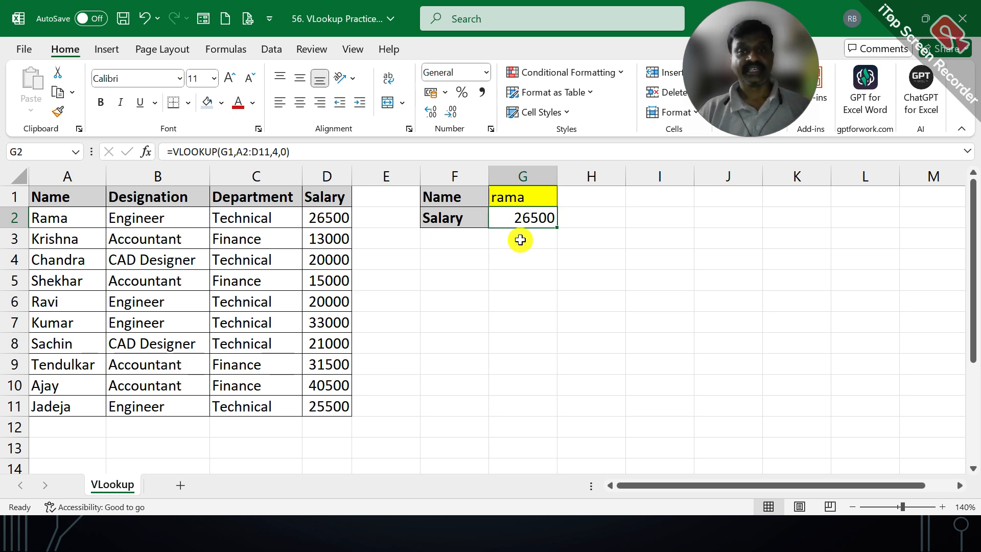
- Choose the employee name from row 7 for G1 out of the cell's validation list
{"action": "left_click", "coordinate": [518, 194]}
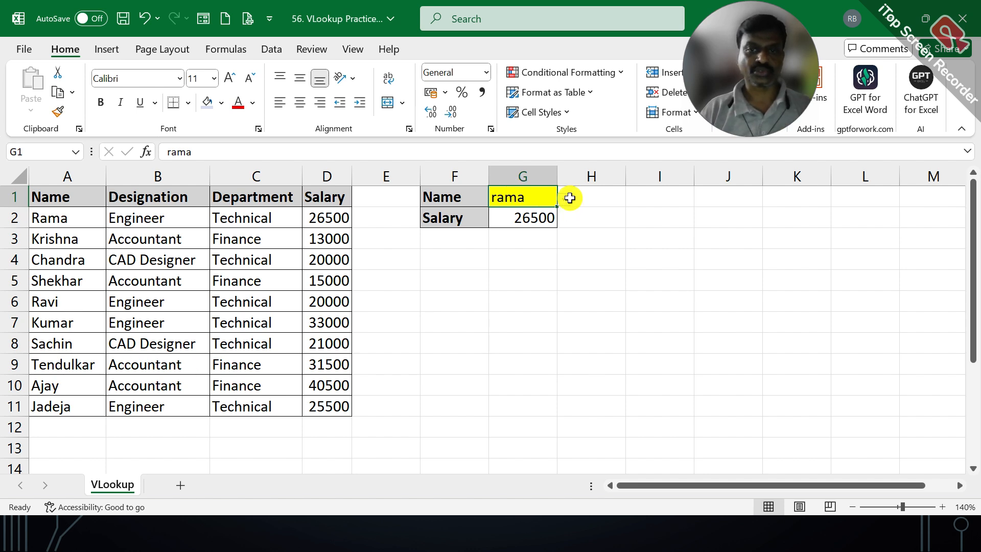
{"action": "left_click", "coordinate": [564, 199]}
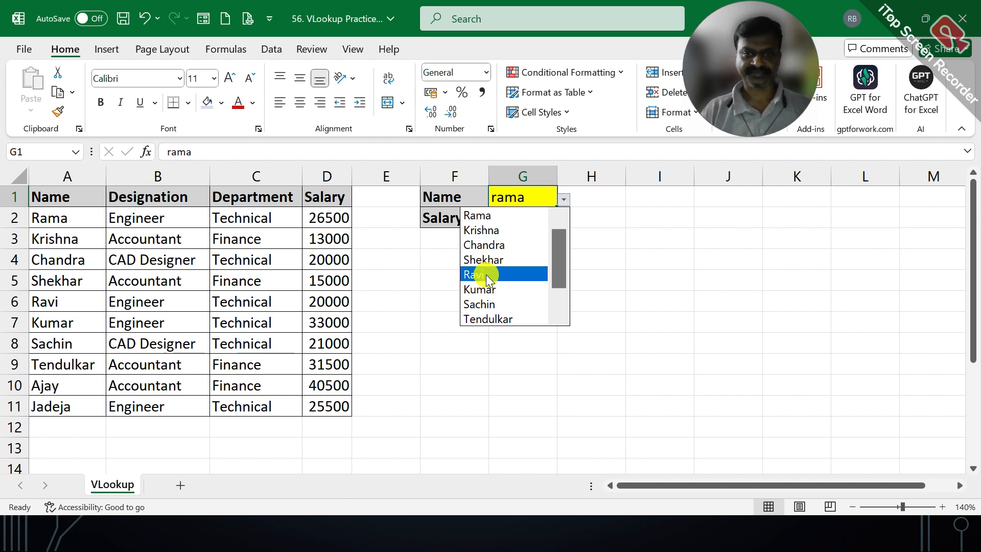
{"action": "left_click", "coordinate": [484, 290]}
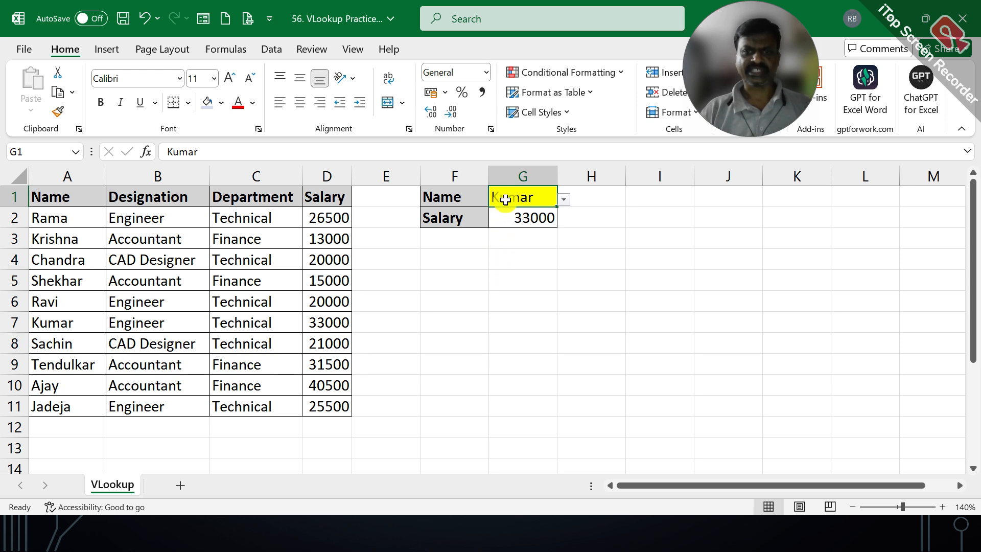
- Choose the employee name from row 4 for G1 out of the cell's validation list
{"action": "left_click", "coordinate": [564, 200]}
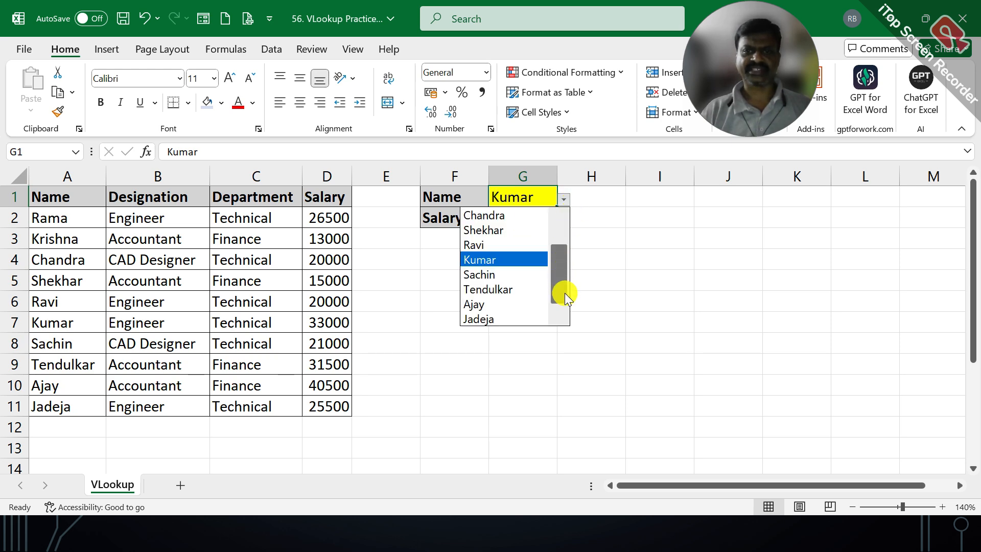
{"action": "left_click_drag", "start_coordinate": [566, 293], "coordinate": [563, 230]}
{"action": "left_click", "coordinate": [509, 238]}
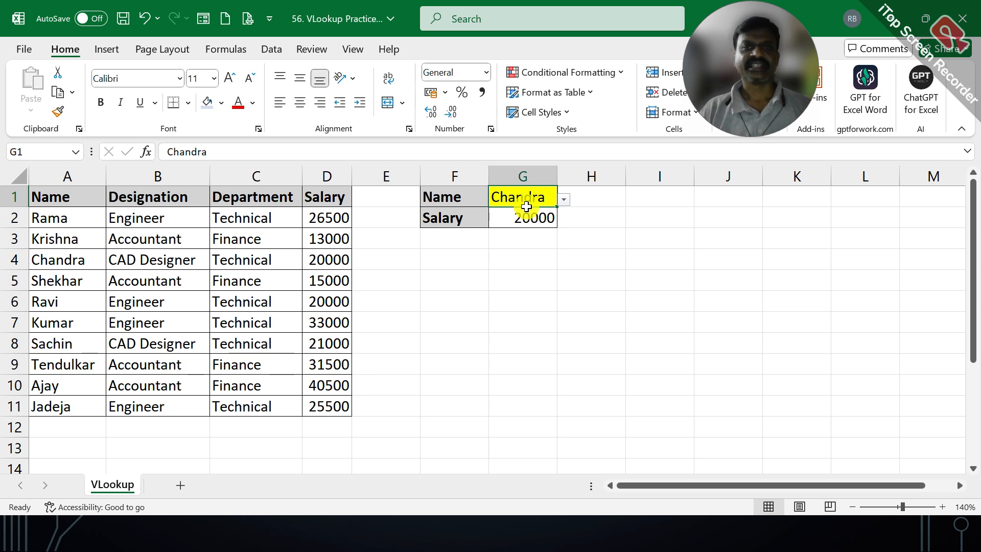
- Change the column index in G2's VLOOKUP formula to 2 so it returns the designation
{"action": "left_click", "coordinate": [508, 217]}
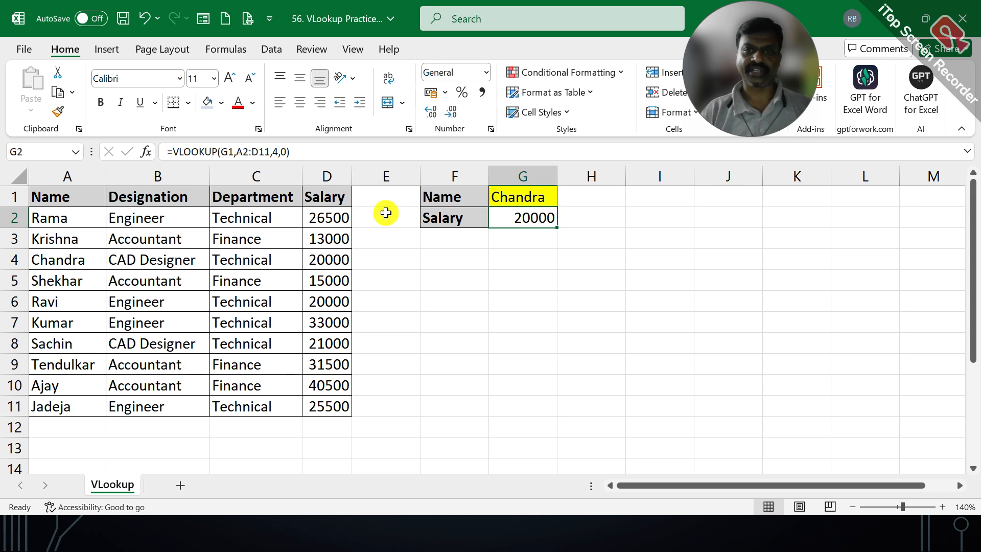
{"action": "left_click", "coordinate": [278, 152]}
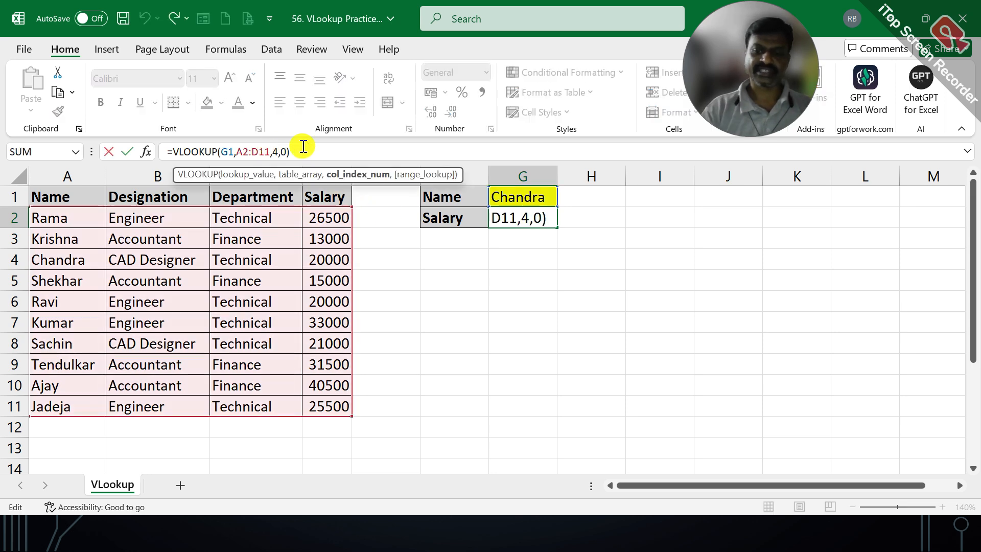
{"action": "key", "text": "BackSpace"}
{"action": "type", "text": "2"}
{"action": "key", "text": "Return"}
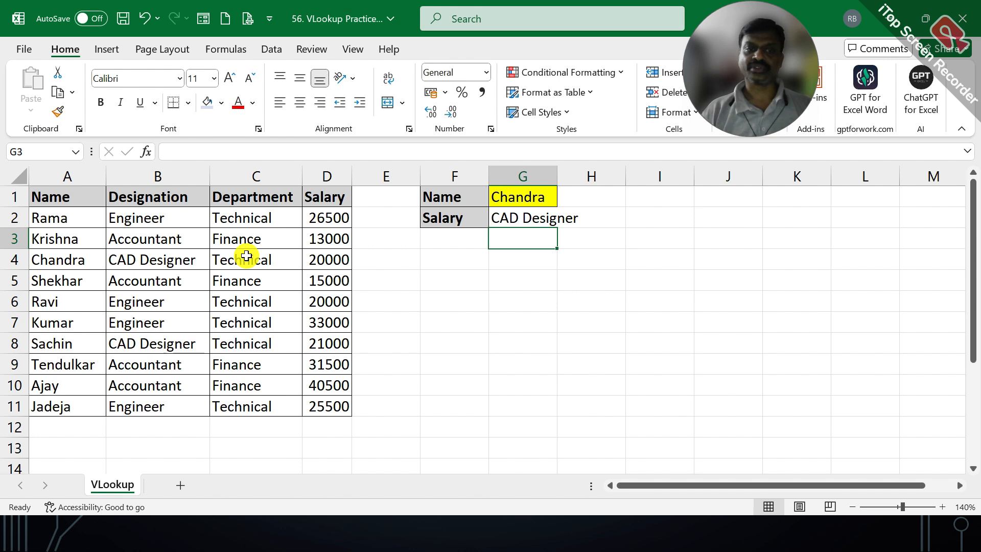
- Change the column index in G2's VLOOKUP formula to 3 so it returns the department
{"action": "left_click", "coordinate": [505, 214]}
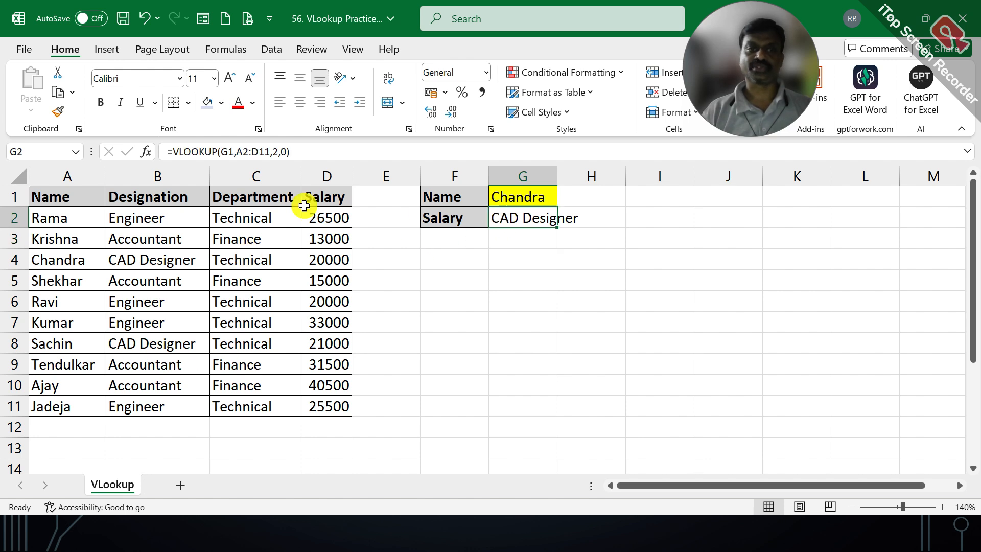
{"action": "left_click", "coordinate": [278, 147]}
{"action": "key", "text": "BackSpace"}
{"action": "type", "text": "3"}
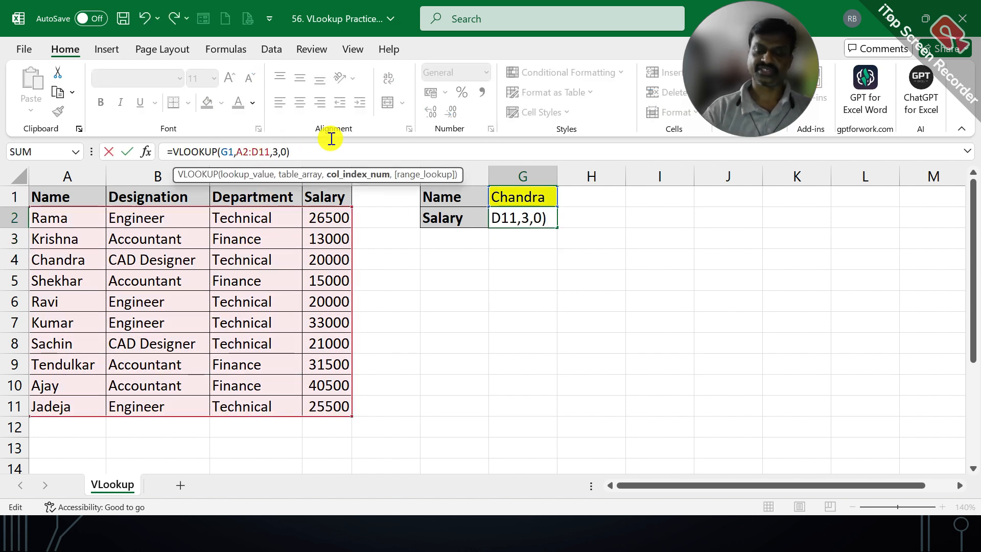
{"action": "key", "text": "Return"}
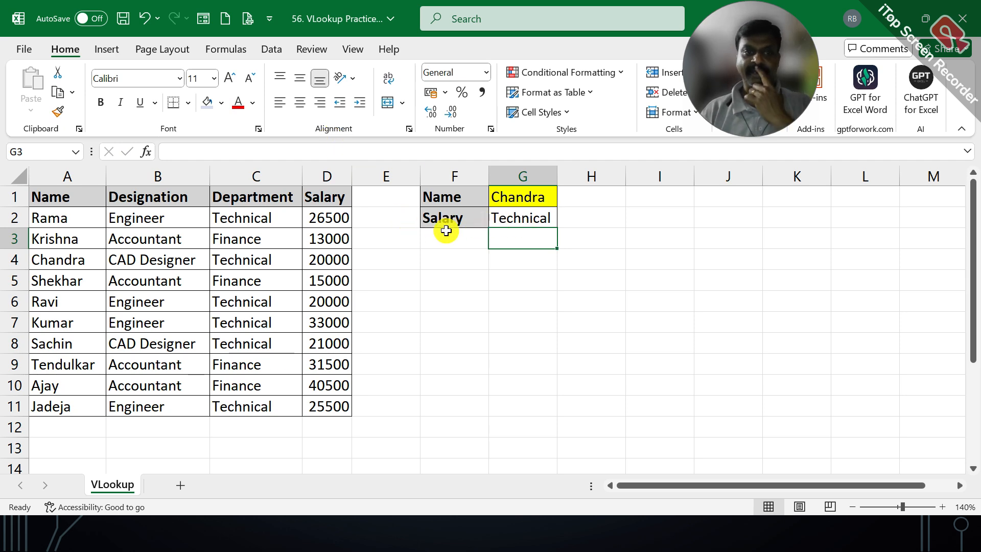
{"action": "left_click", "coordinate": [510, 215]}
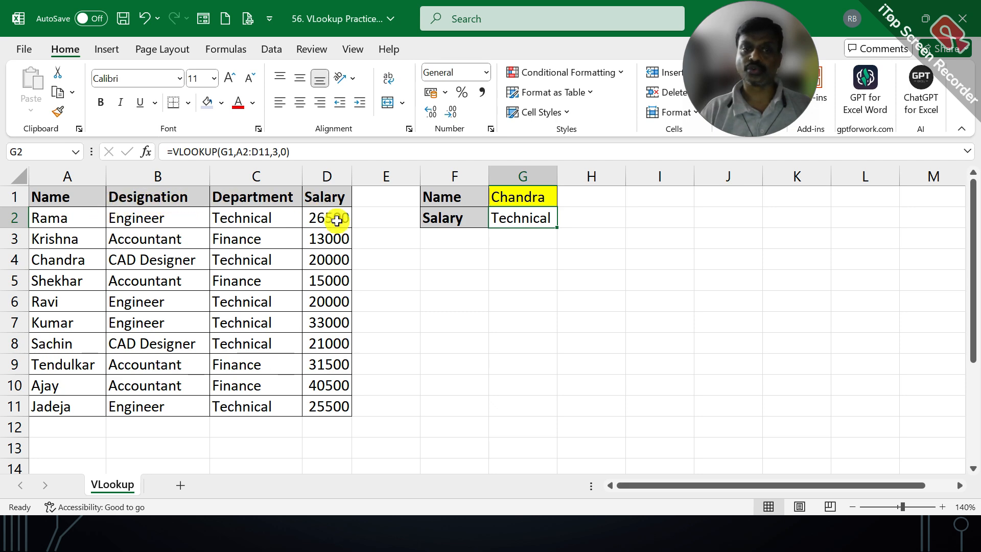
{"action": "left_click", "coordinate": [542, 195]}
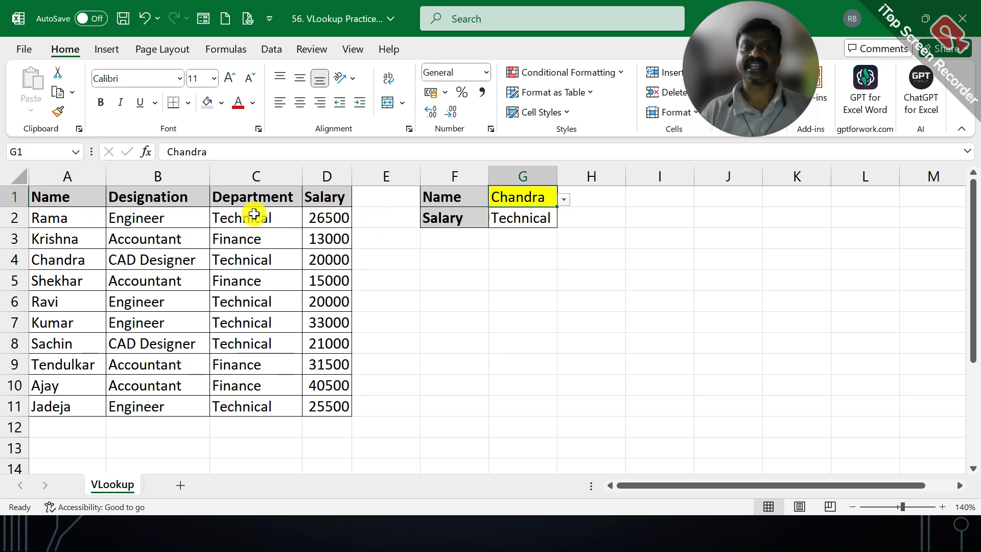